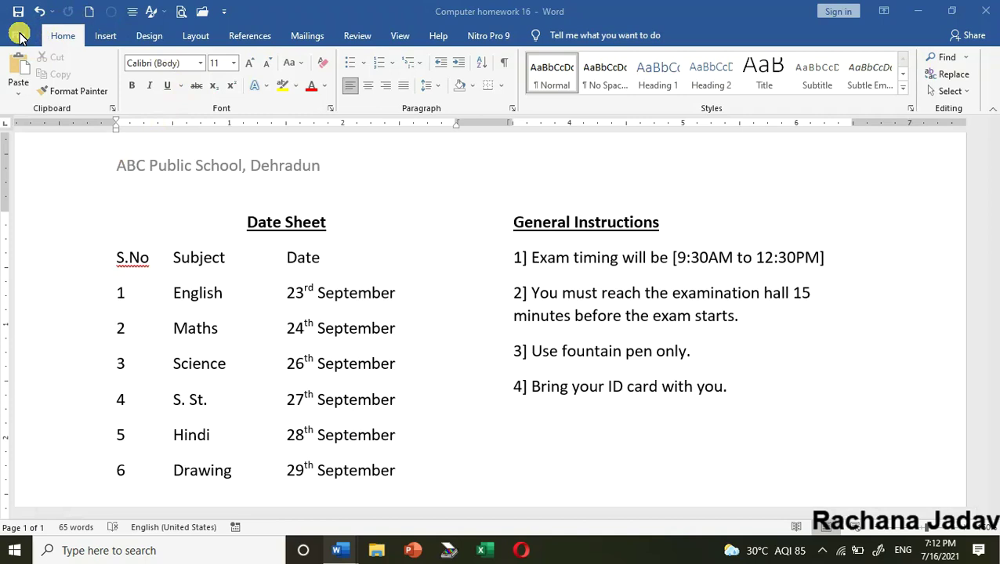
- Open the document's print settings together with its print preview
click(181, 14)
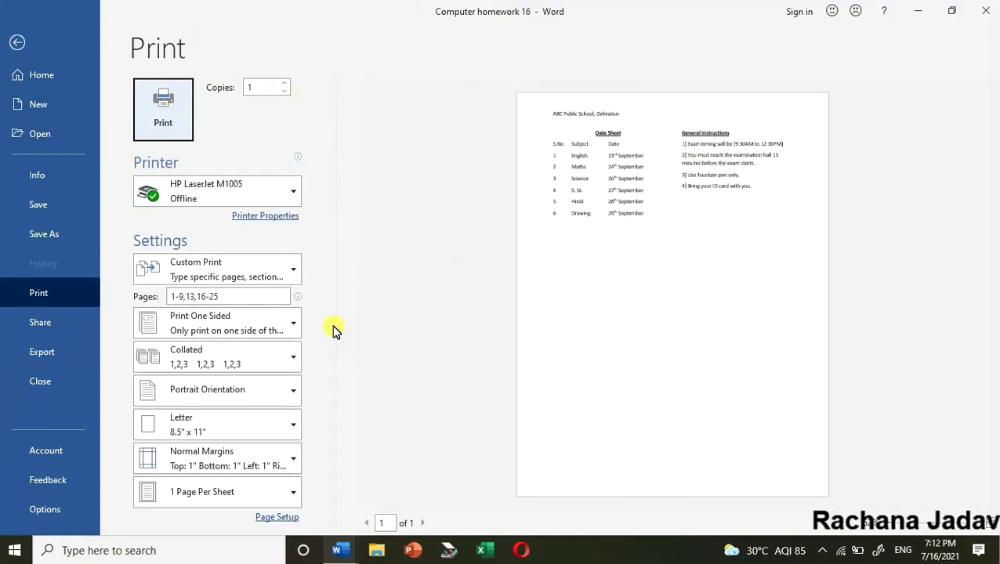
click(16, 43)
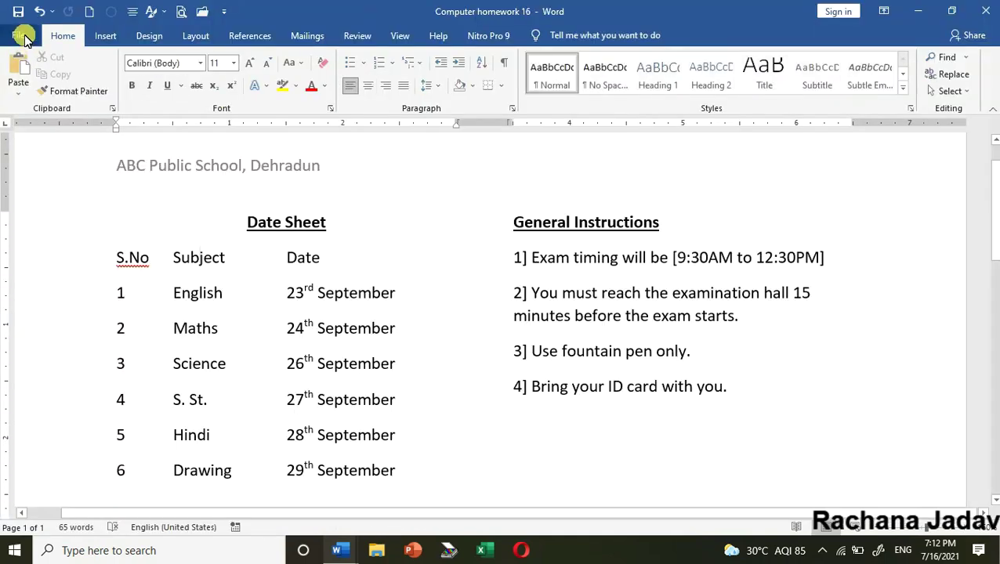
click(24, 37)
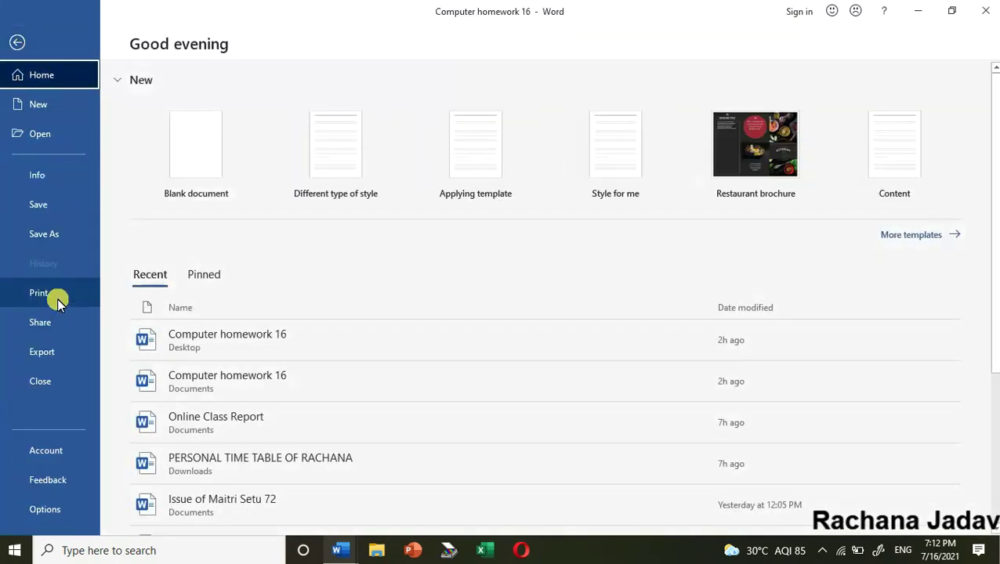
click(58, 297)
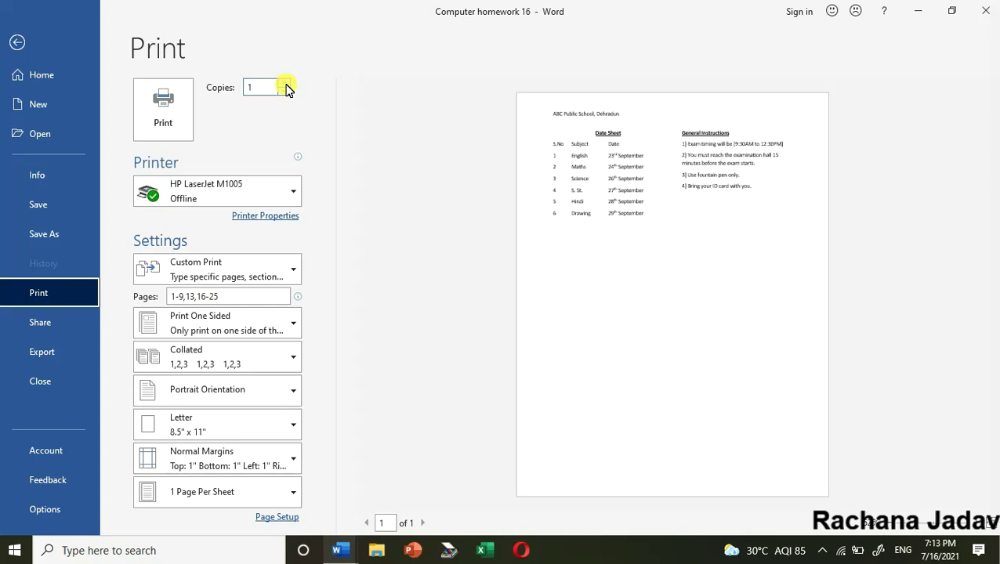
- Look through the available printers and the choices for which pages to print, including the custom page range
click(240, 196)
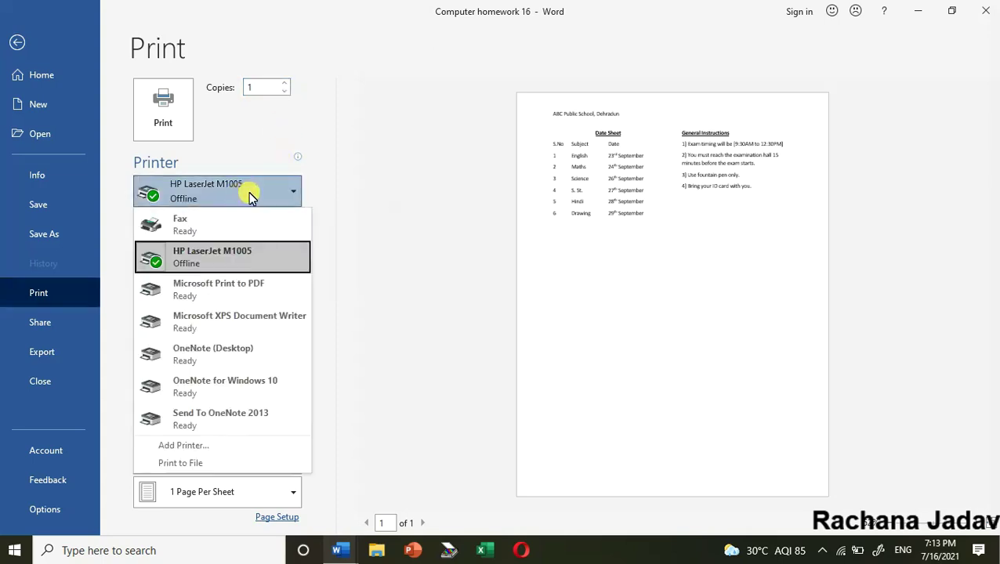
click(249, 196)
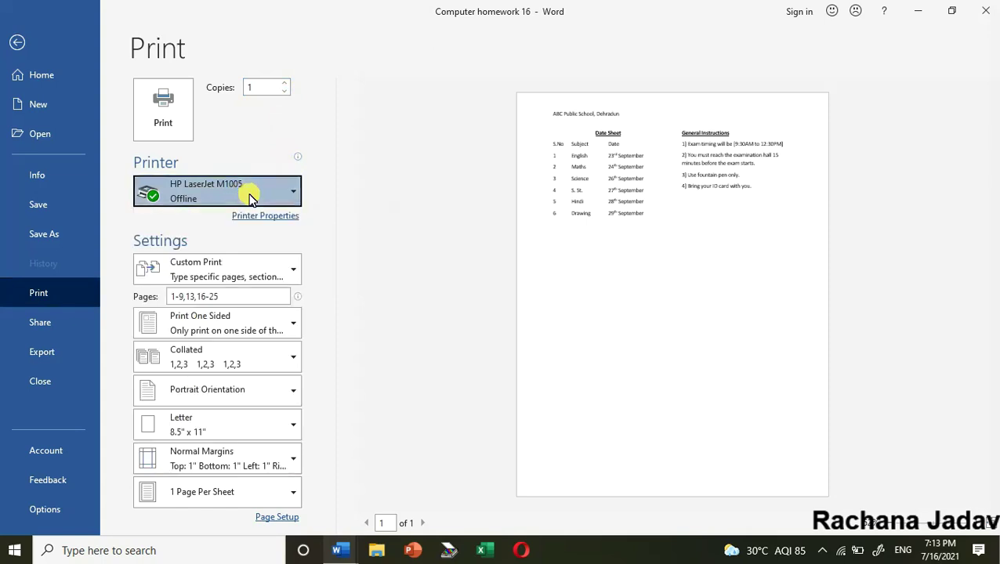
click(274, 277)
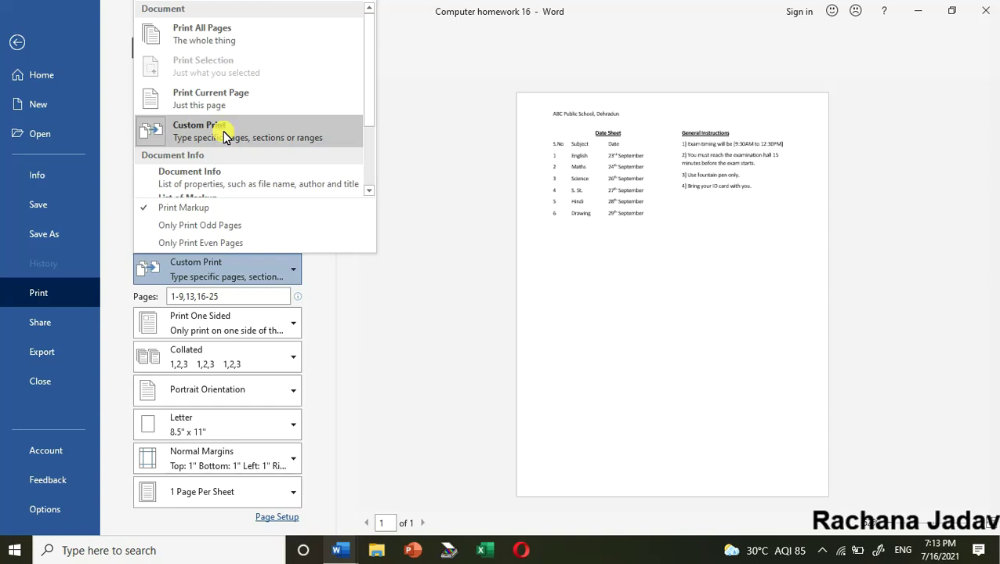
click(232, 300)
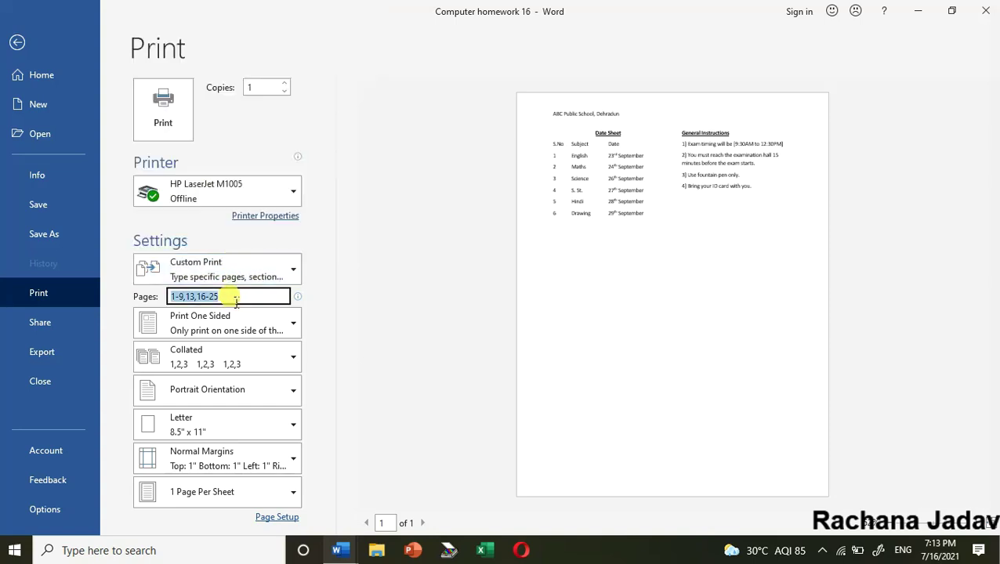
click(191, 301)
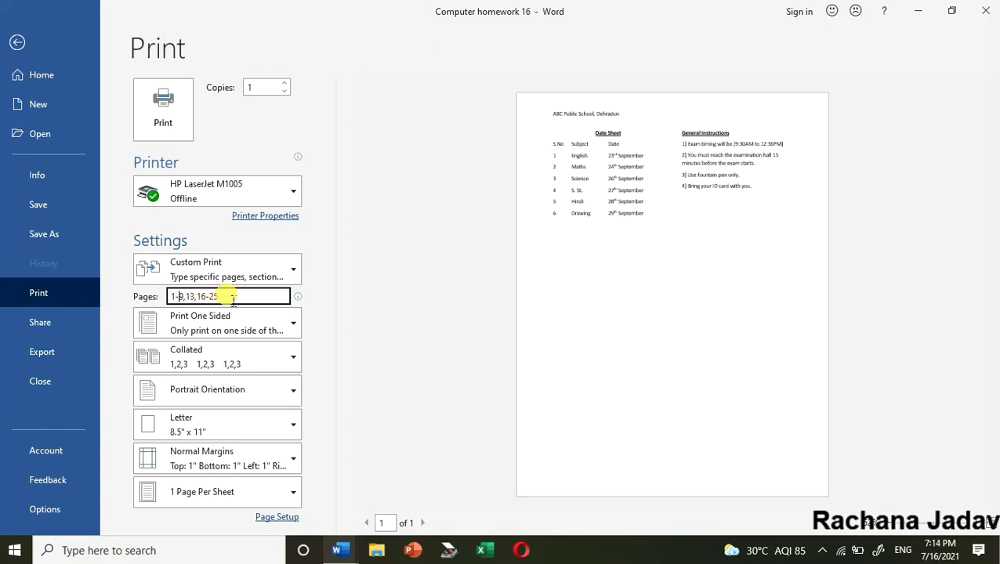
drag(207, 299, 220, 299)
click(246, 271)
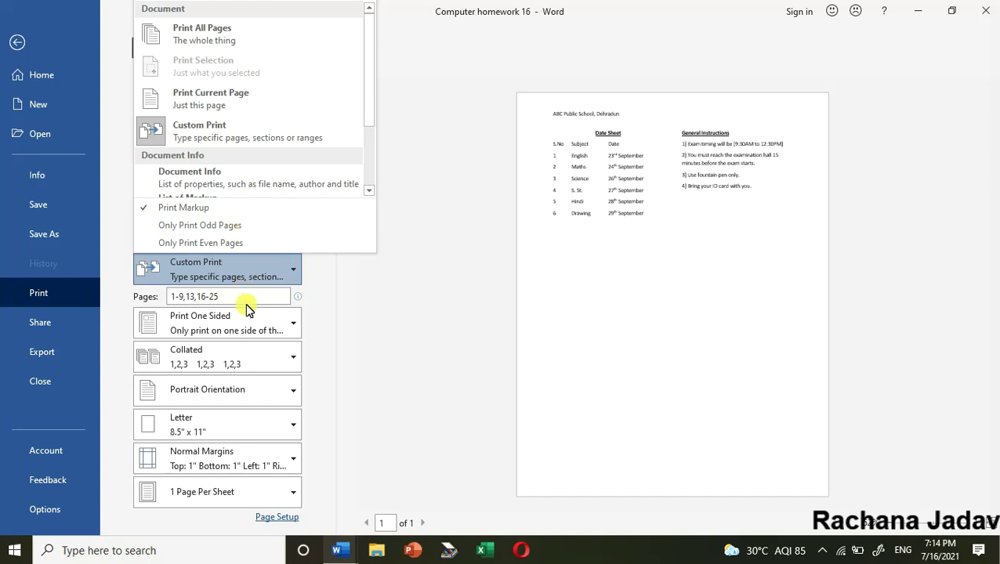
- Examine the print options for one-sided or two-sided printing, collation and page orientation, keeping the current choices
click(188, 329)
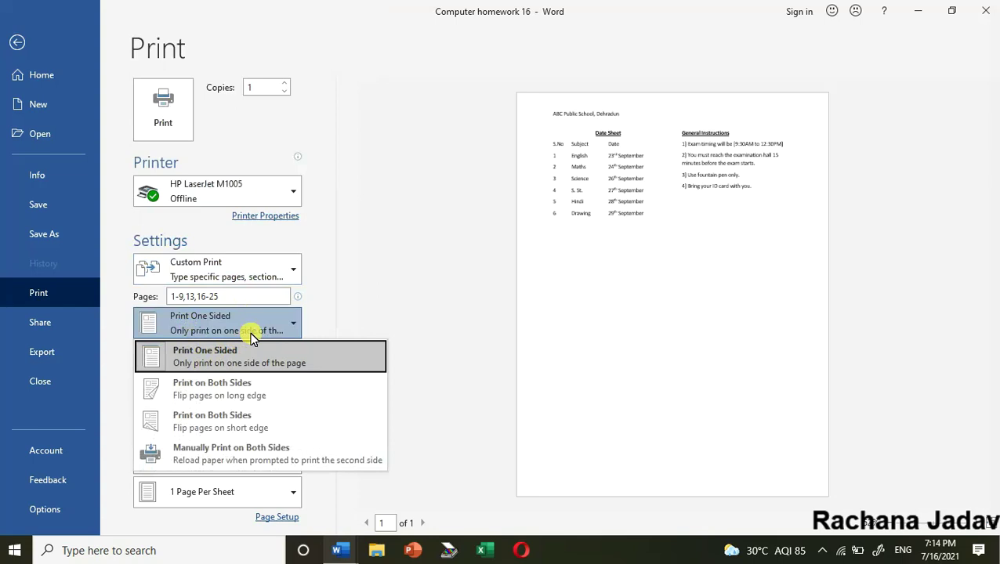
click(326, 318)
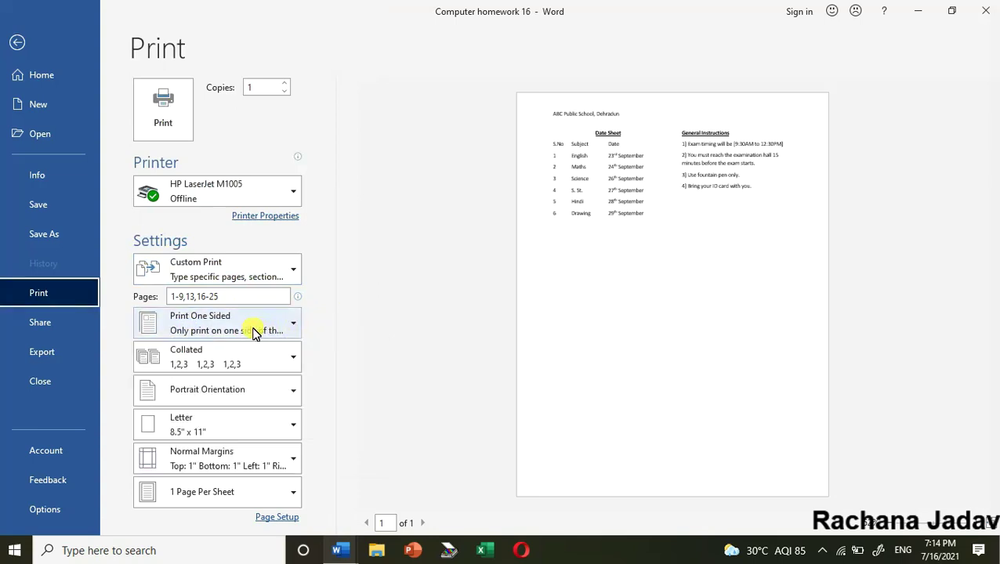
click(261, 367)
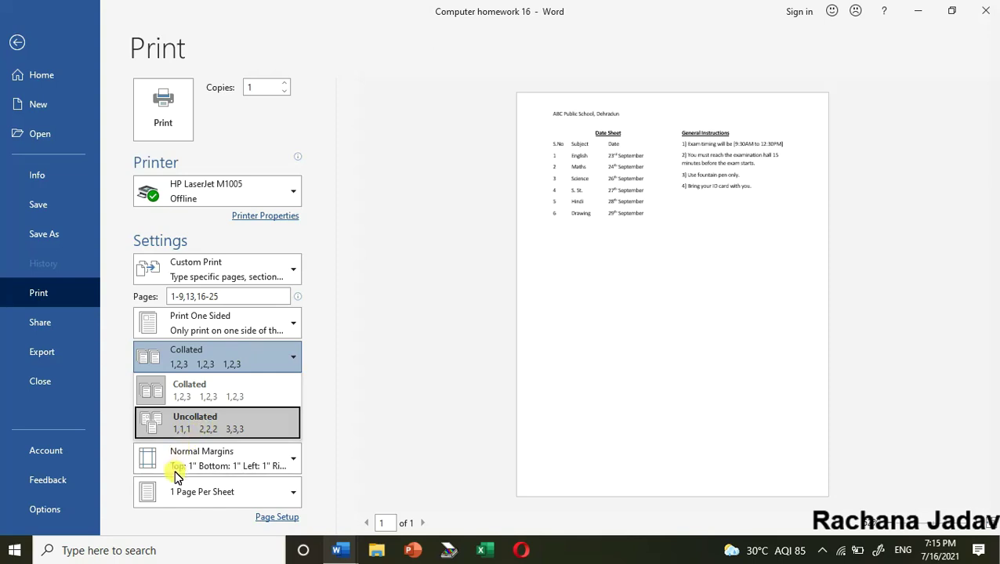
click(371, 397)
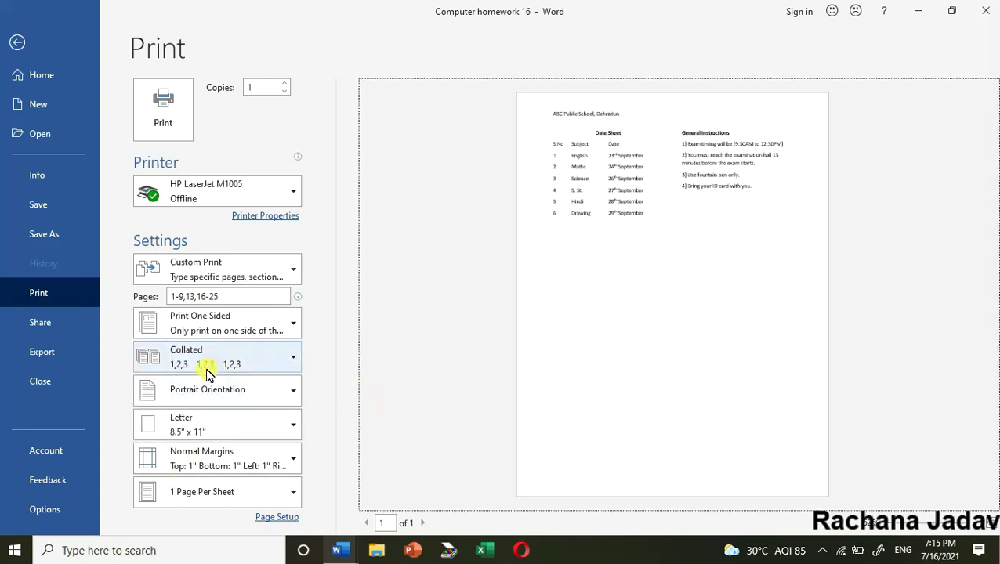
click(208, 394)
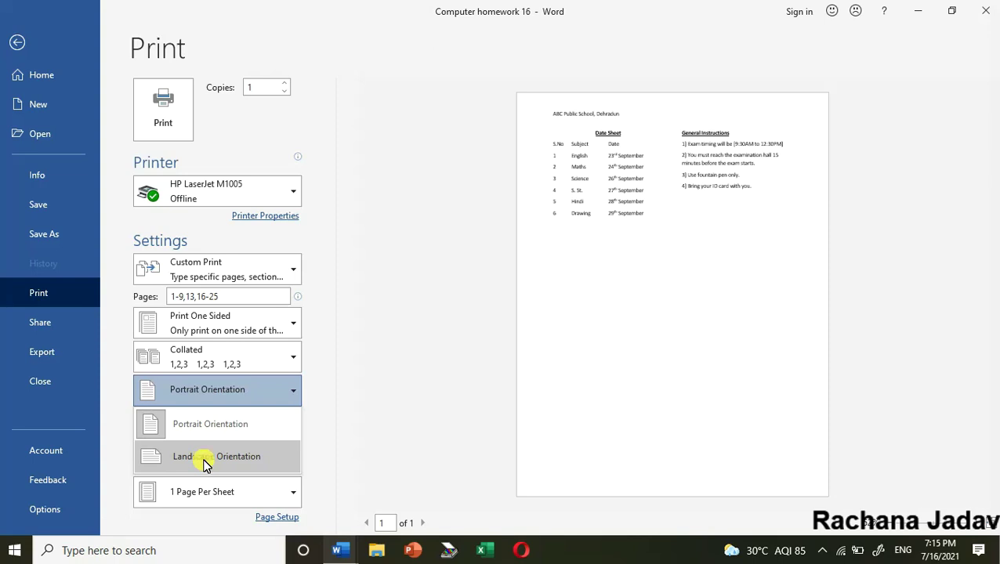
click(376, 404)
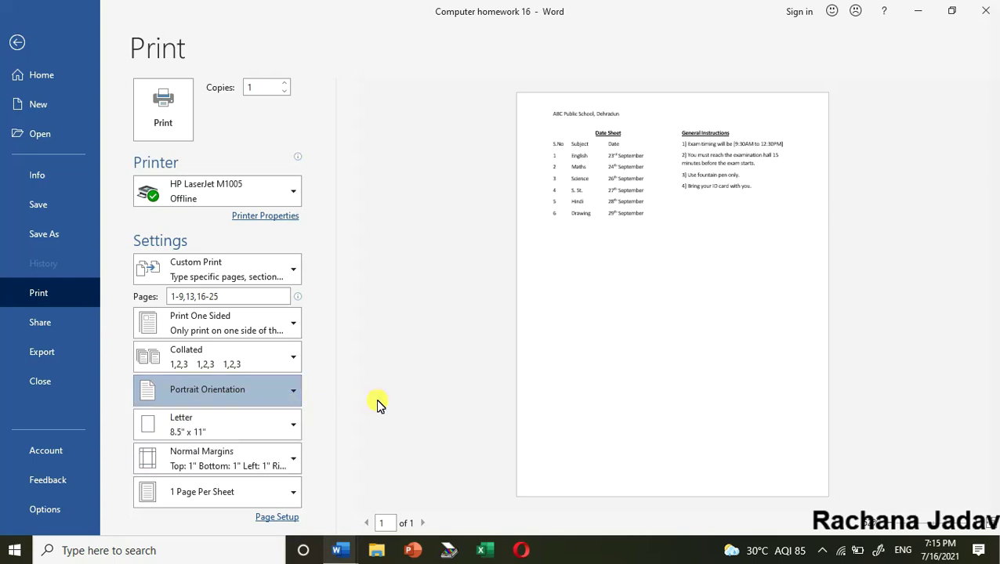
- Set the paper size for printing to A4 (8.27" x 11.69")
click(252, 430)
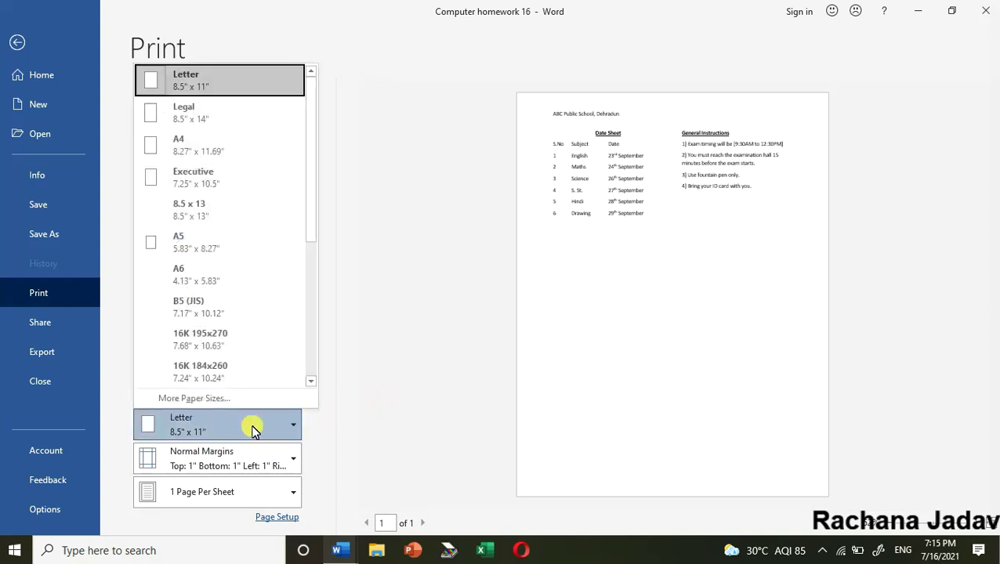
click(218, 144)
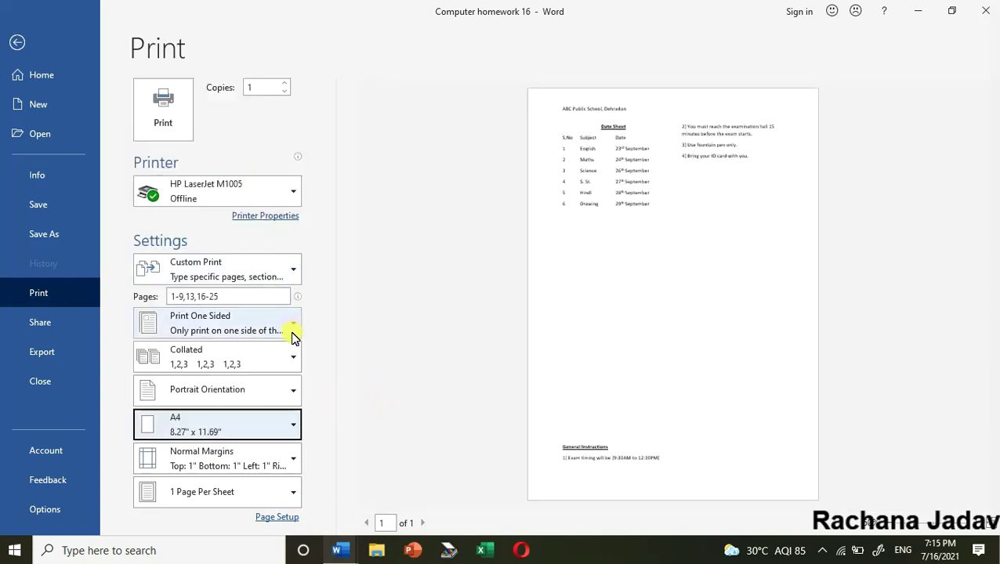
click(266, 437)
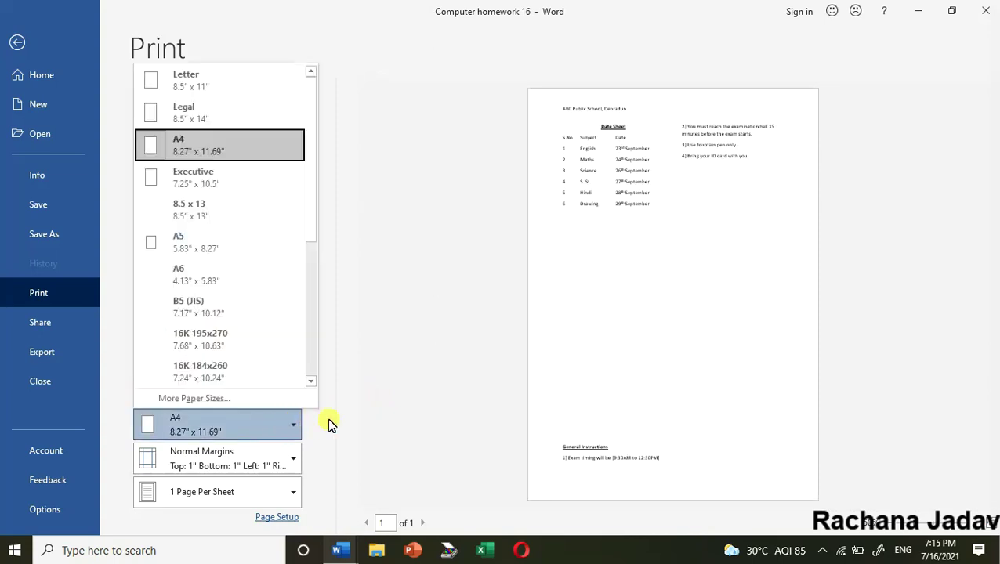
click(349, 424)
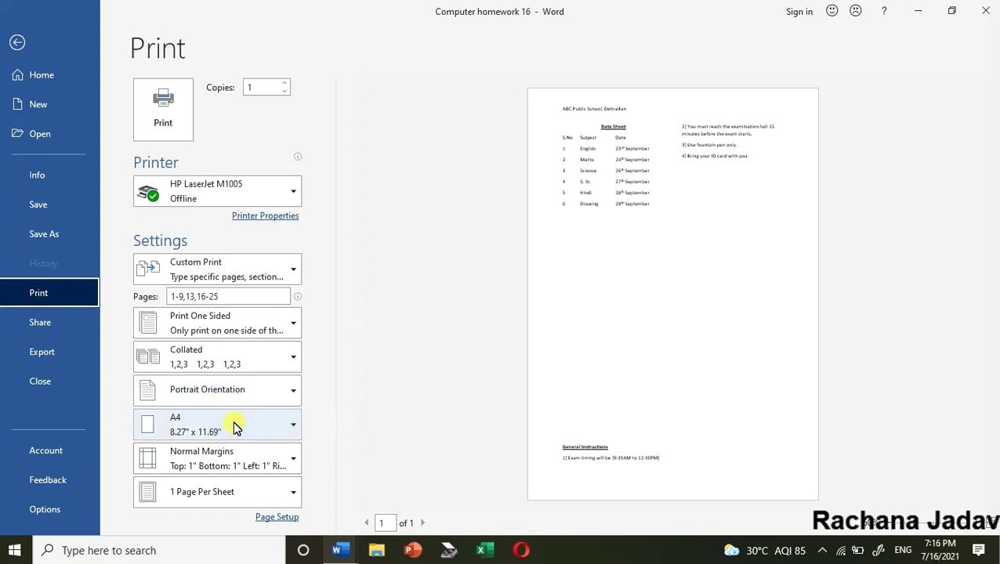
- Try custom page margins of 0.9" on all four sides for the whole document
click(273, 460)
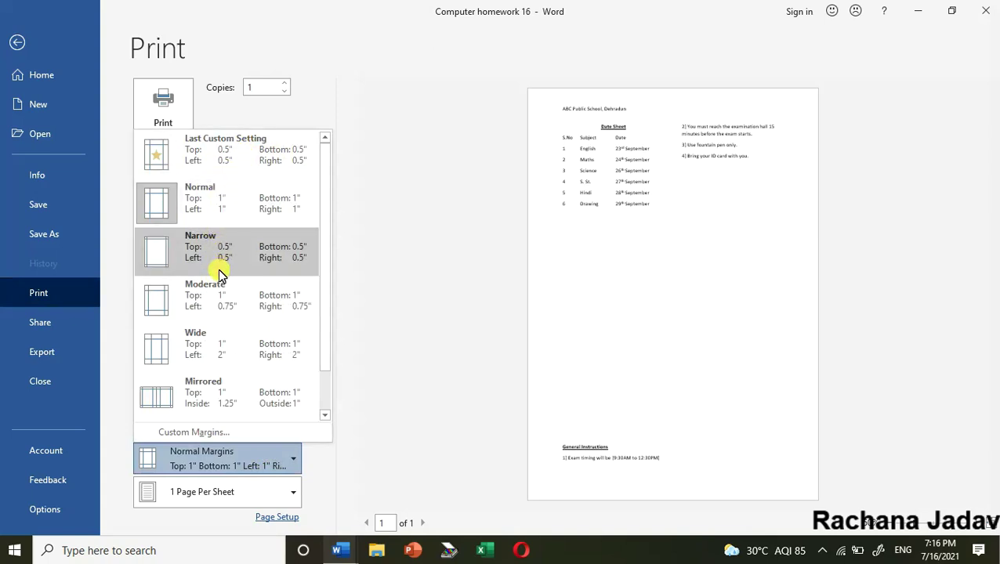
click(213, 434)
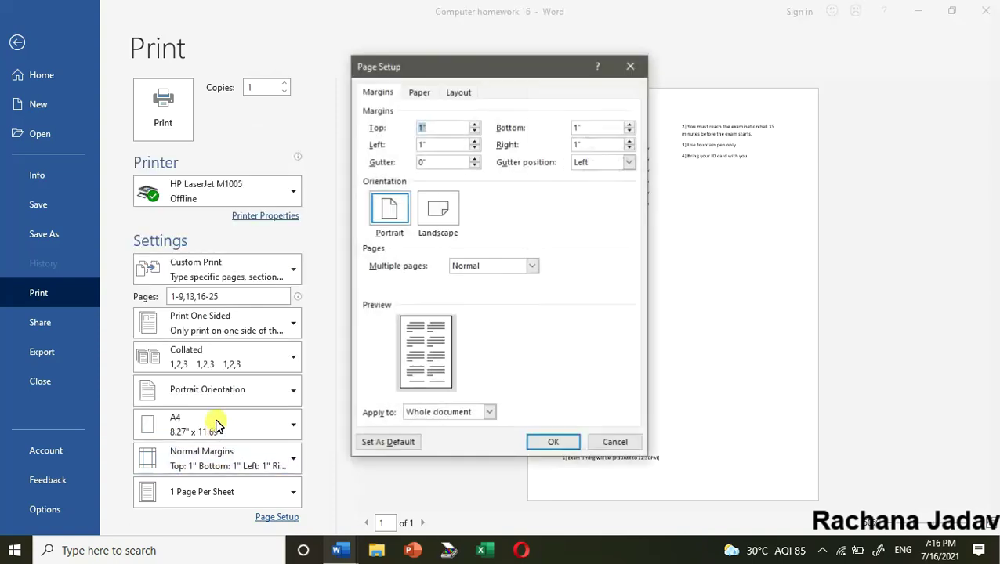
click(473, 132)
click(474, 148)
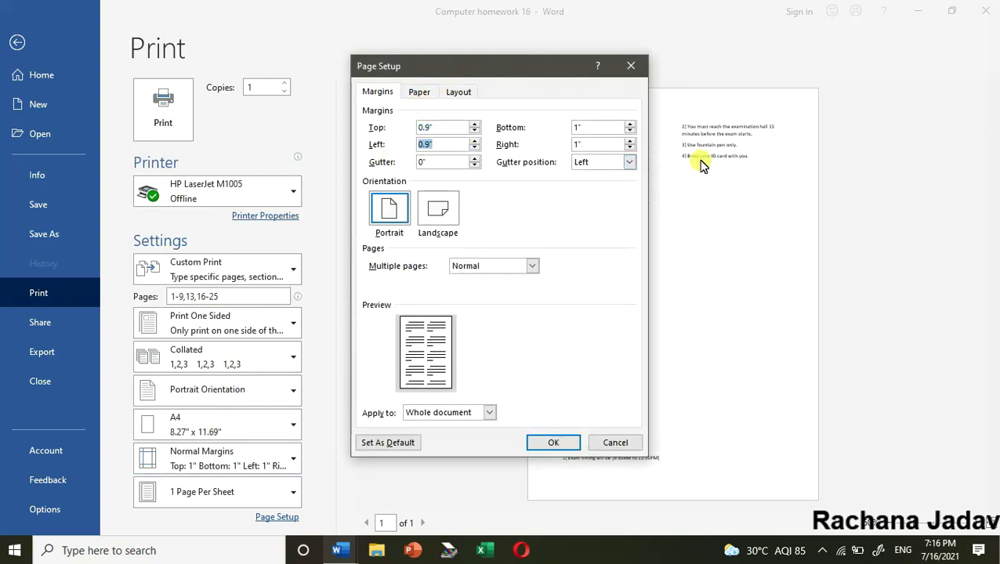
click(629, 132)
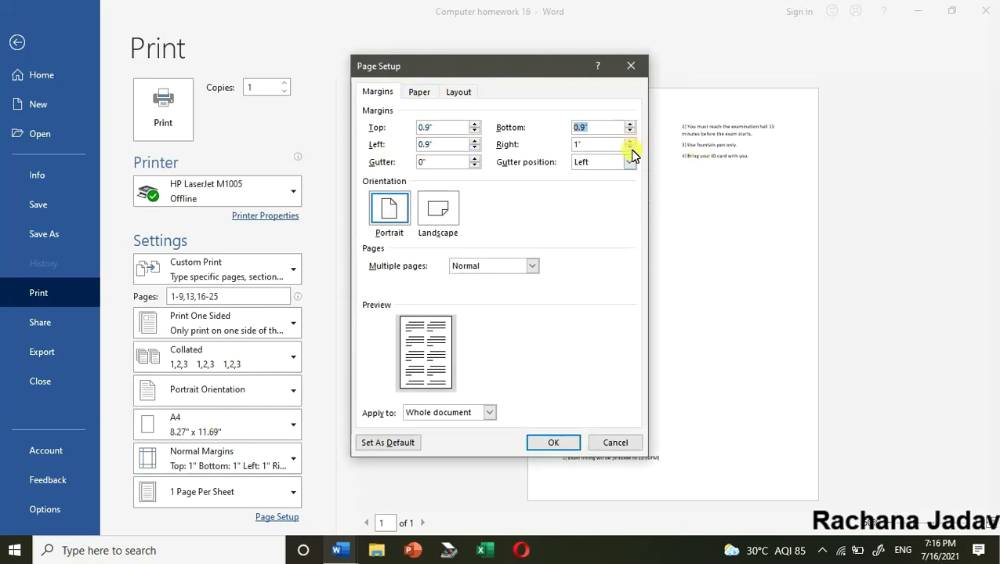
click(629, 148)
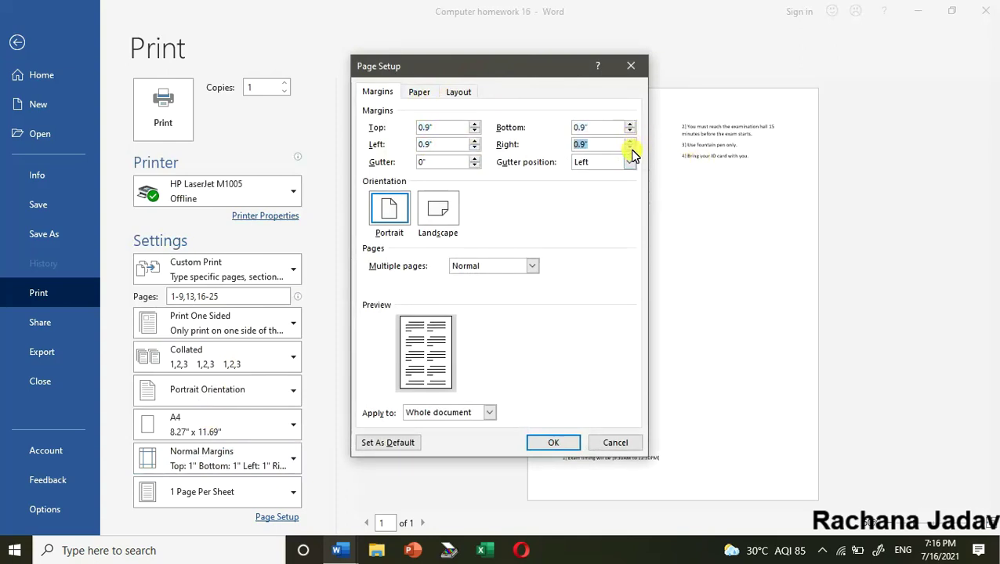
- Review the page setup's paper and layout settings, including the vertical alignment choices, and cancel the page setup
click(427, 94)
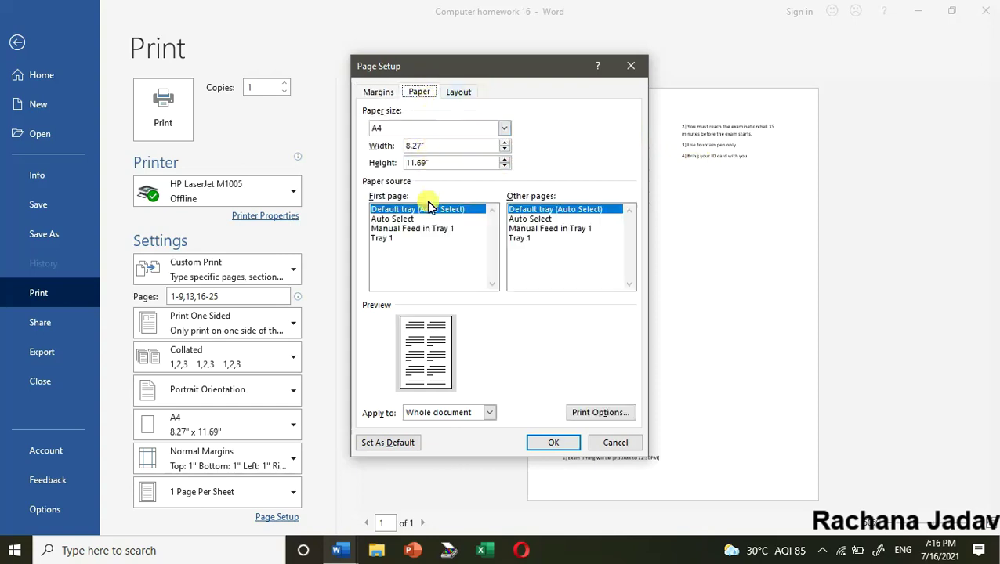
click(461, 94)
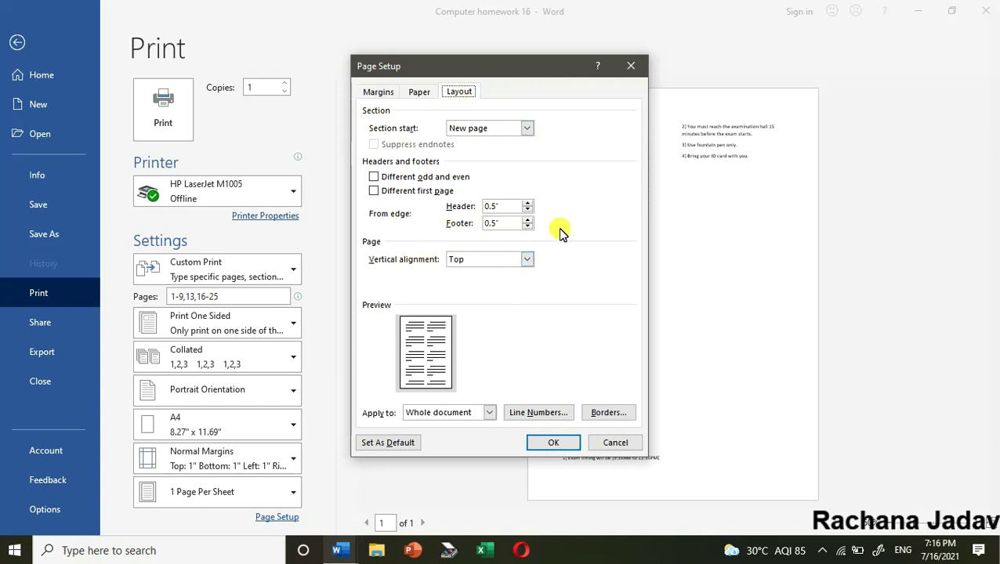
click(528, 259)
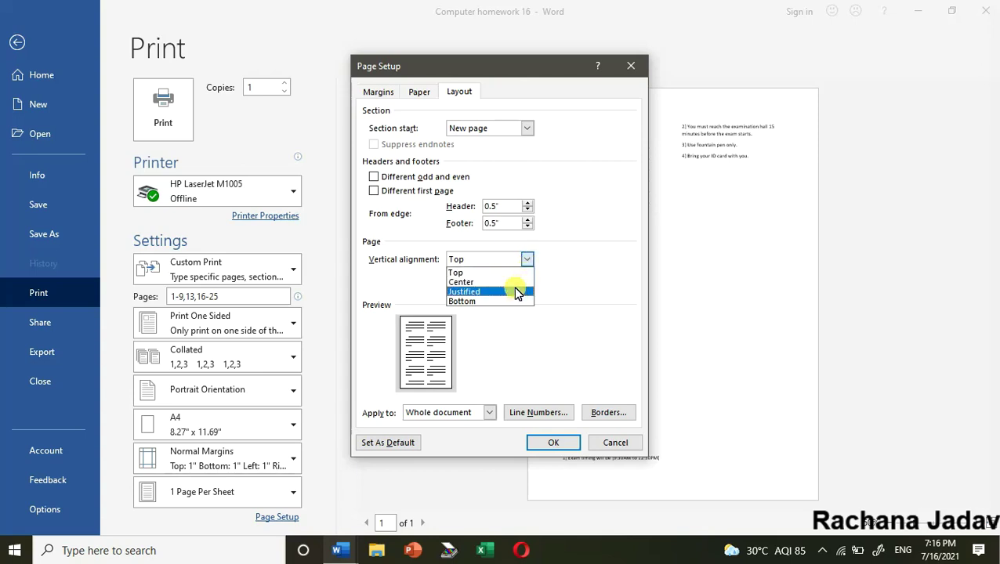
click(586, 283)
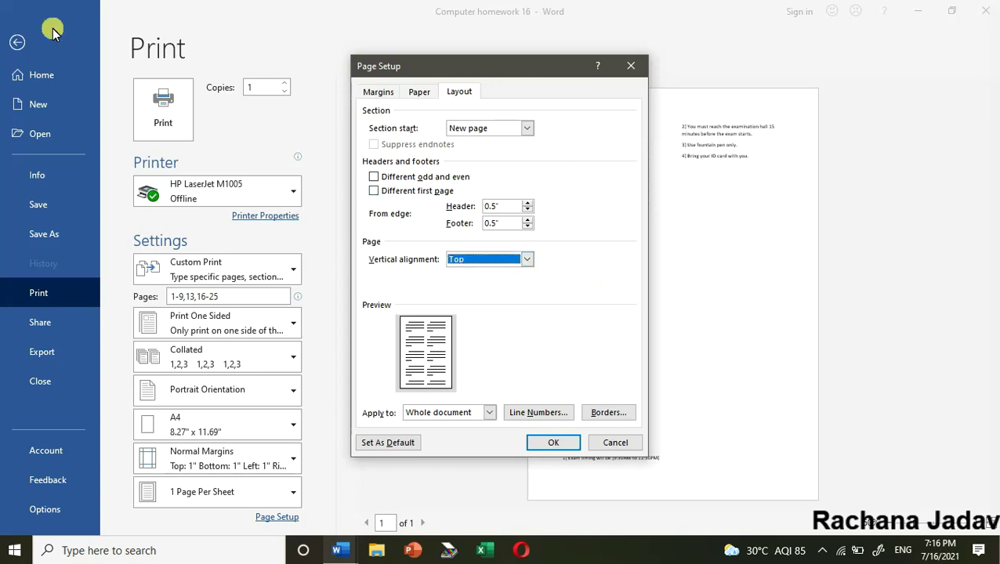
click(615, 445)
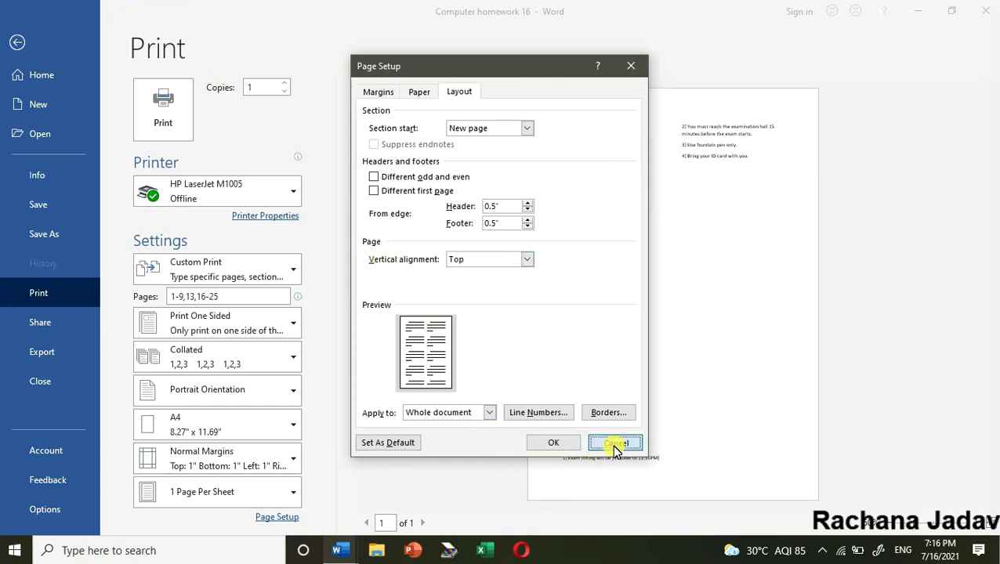
- Try printing 2 pages per sheet and switch back to 1 page per sheet
click(202, 493)
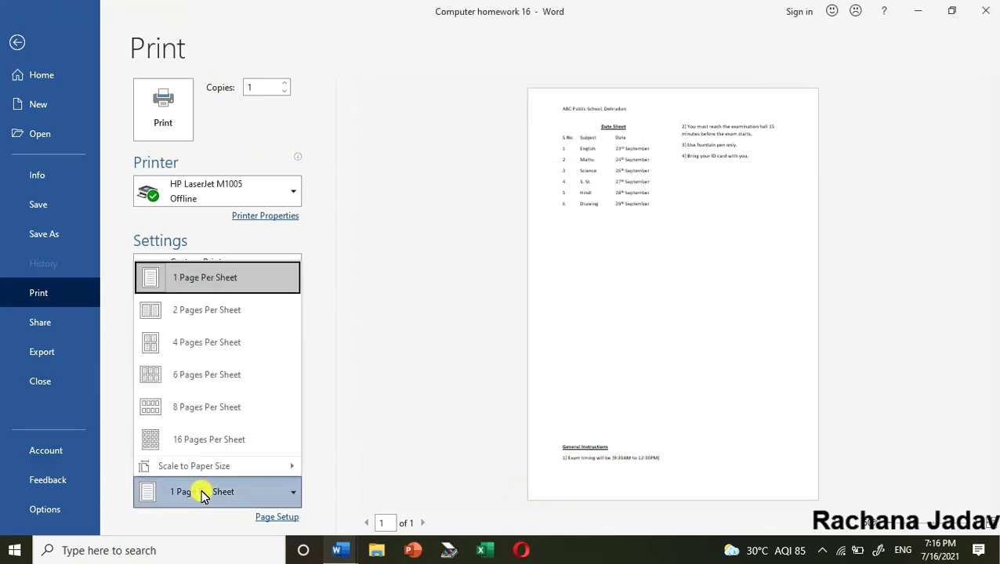
click(216, 317)
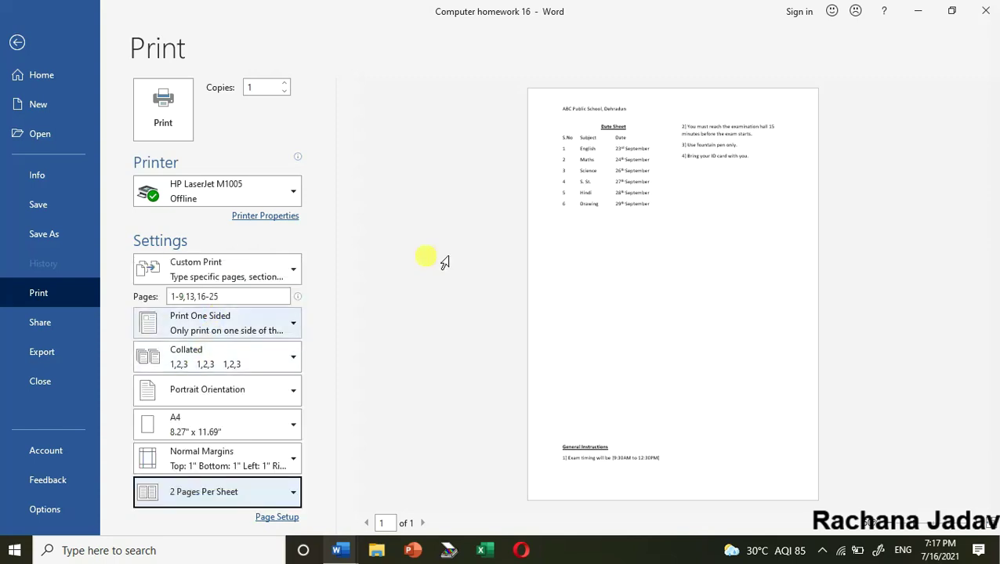
click(242, 500)
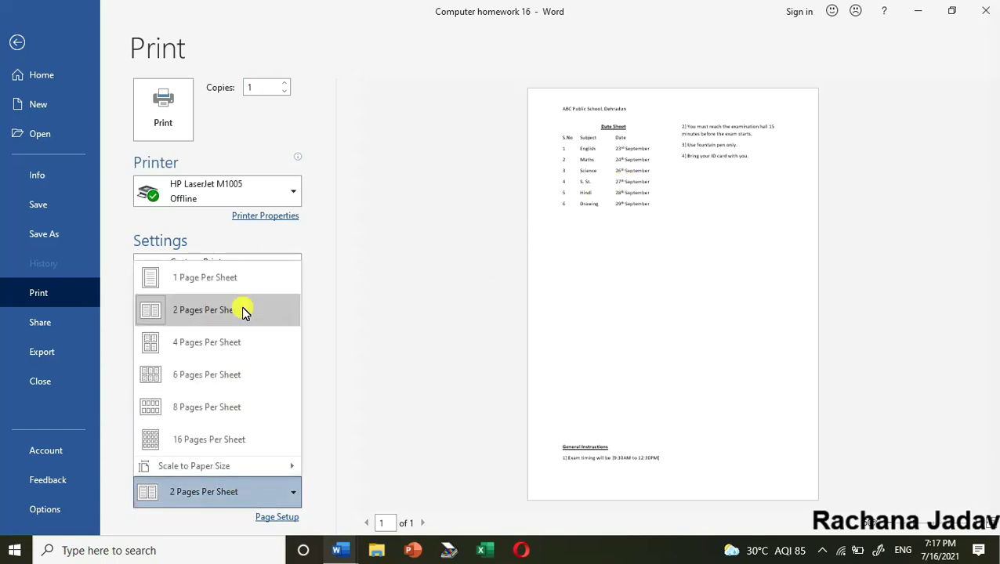
key(Escape)
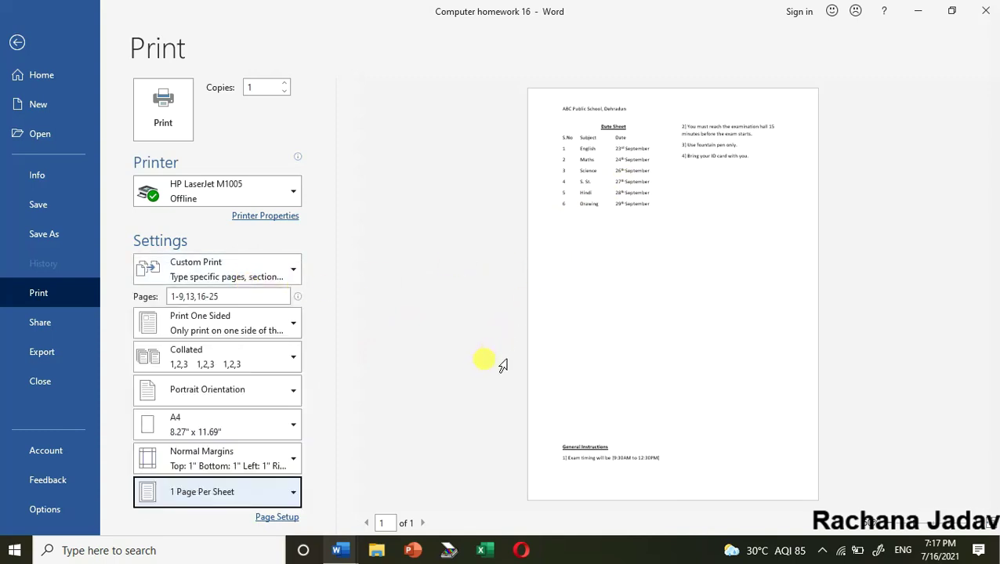
- Check the margin settings in the page setup and leave it without changing anything
click(280, 519)
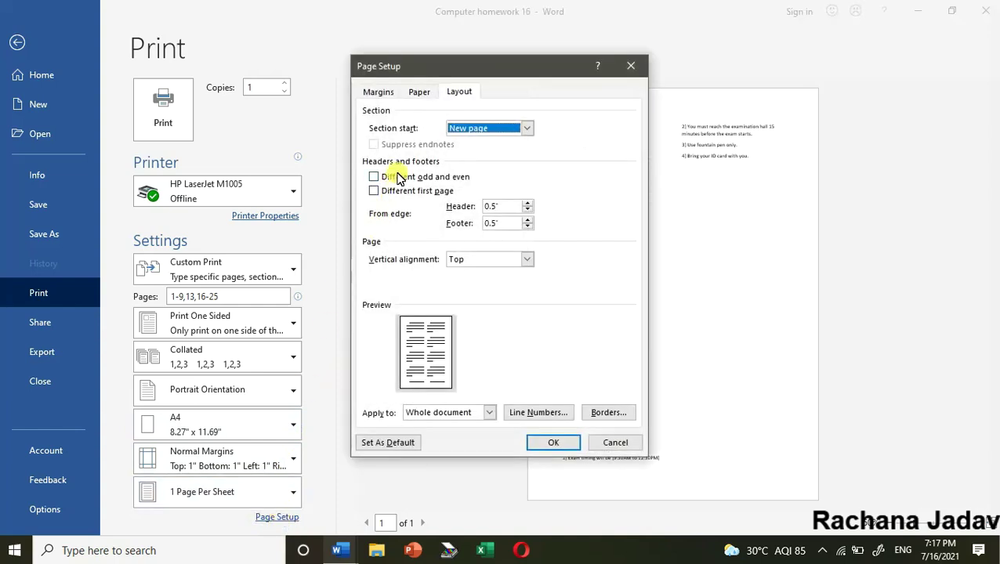
click(376, 92)
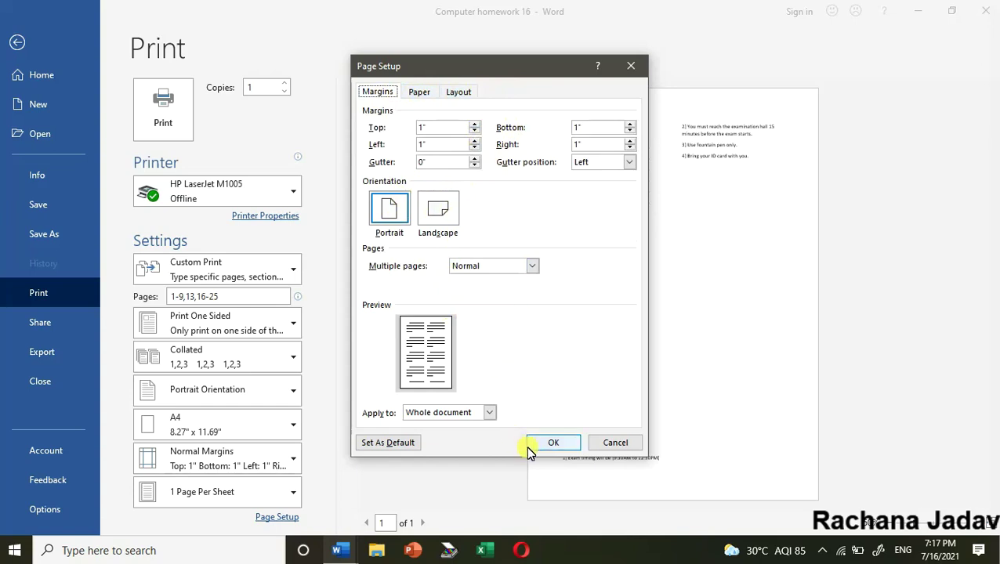
click(614, 443)
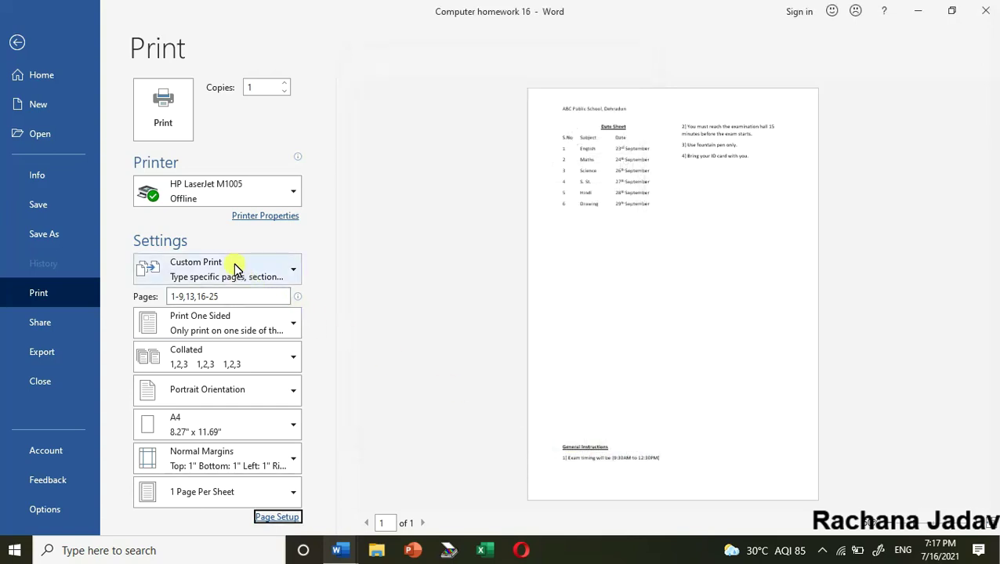